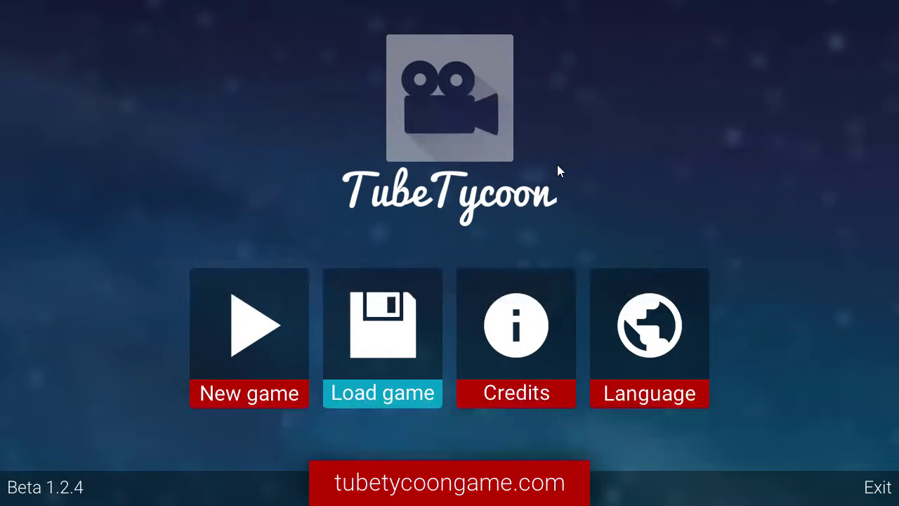
- Load the saved channel and start recording Let's play Saper #8 on Slot 1
click(371, 315)
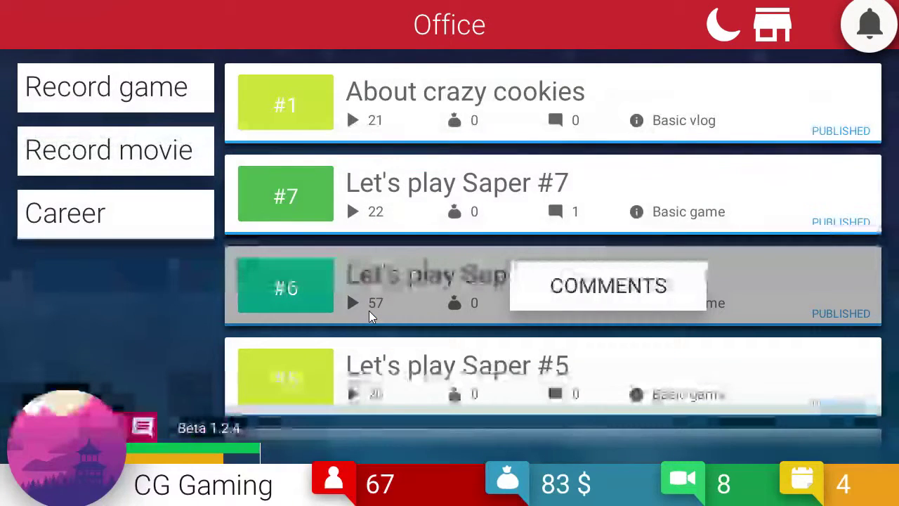
mouse_move(553, 194)
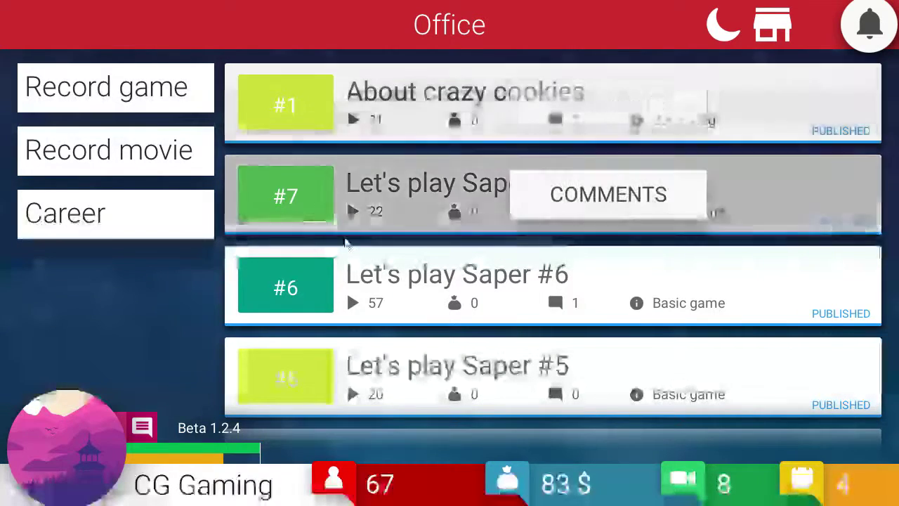
click(116, 87)
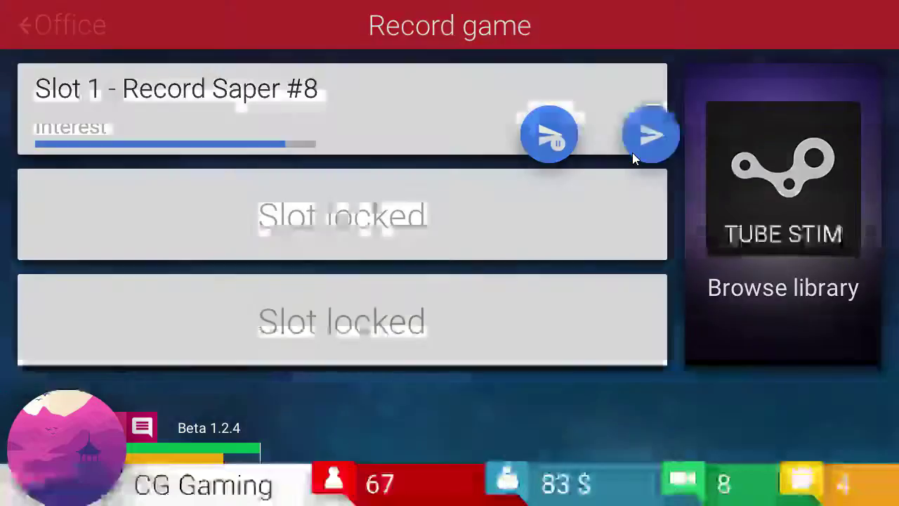
click(632, 147)
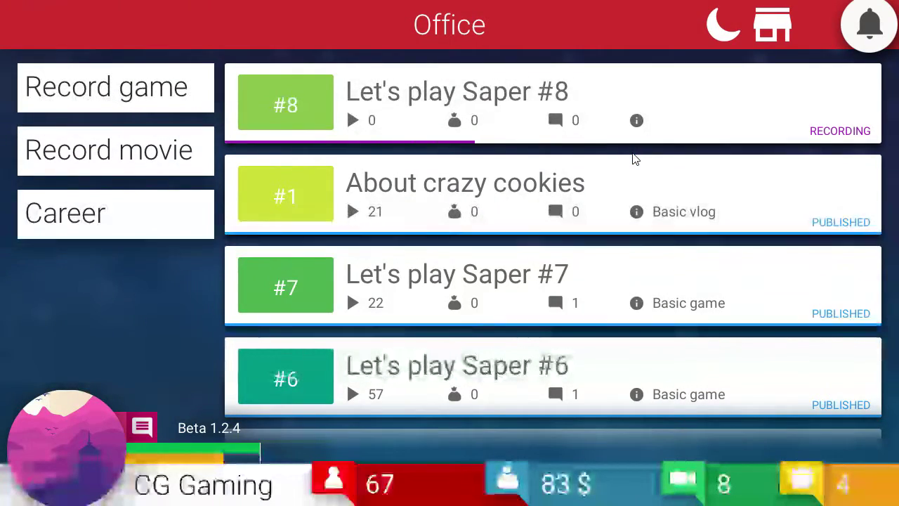
- Record a basic vlog on the topic 'About exciting ferret'
click(116, 150)
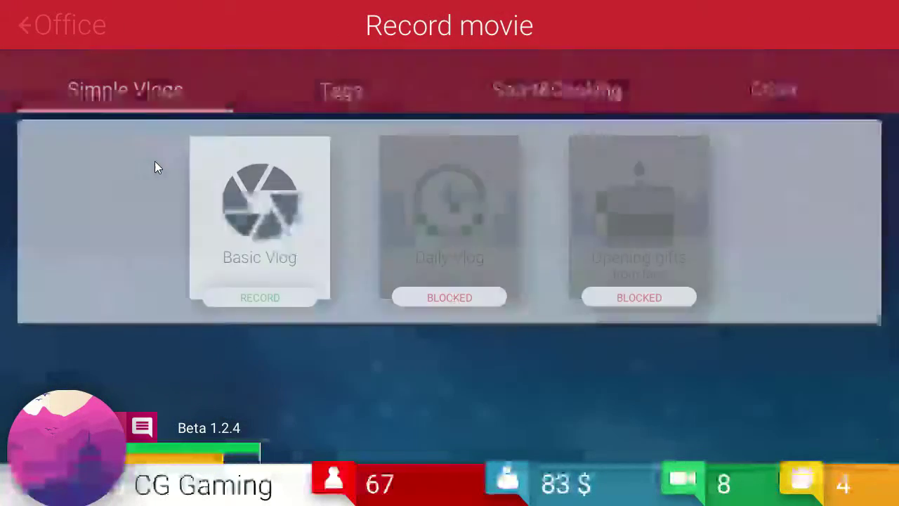
click(256, 211)
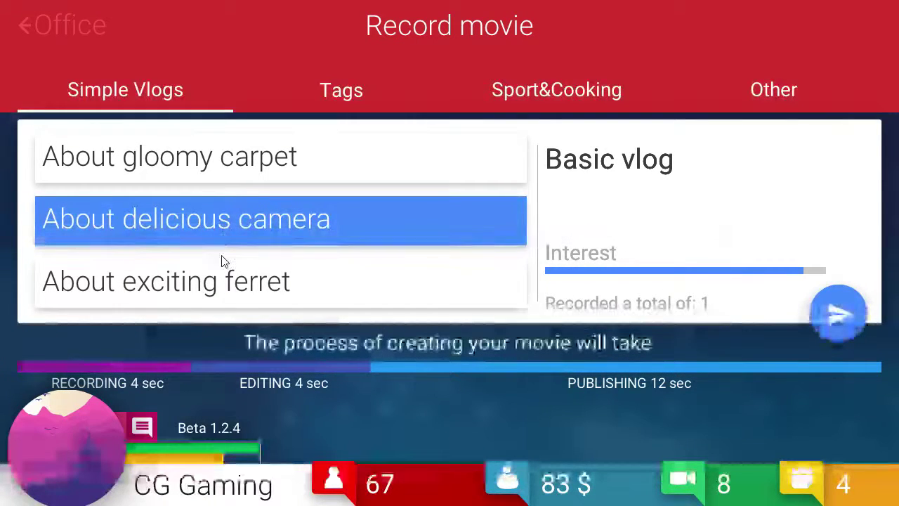
click(219, 157)
click(218, 219)
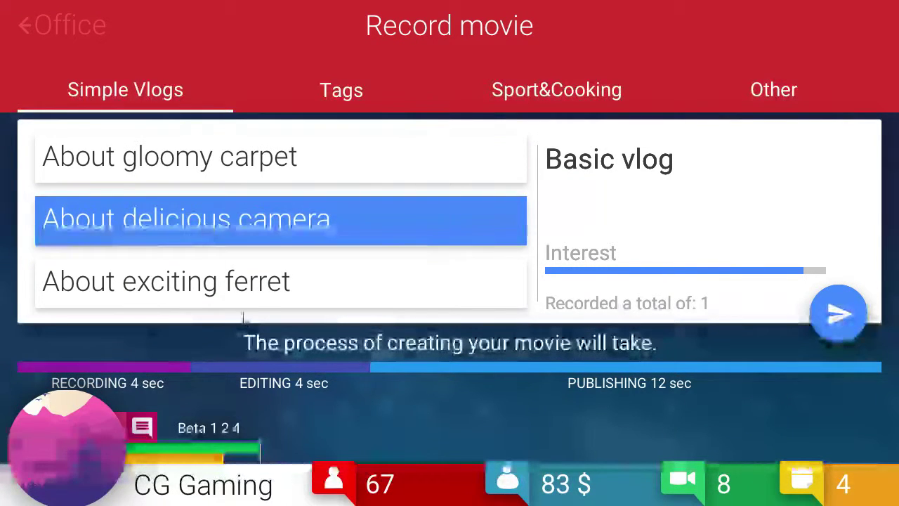
click(264, 288)
click(829, 315)
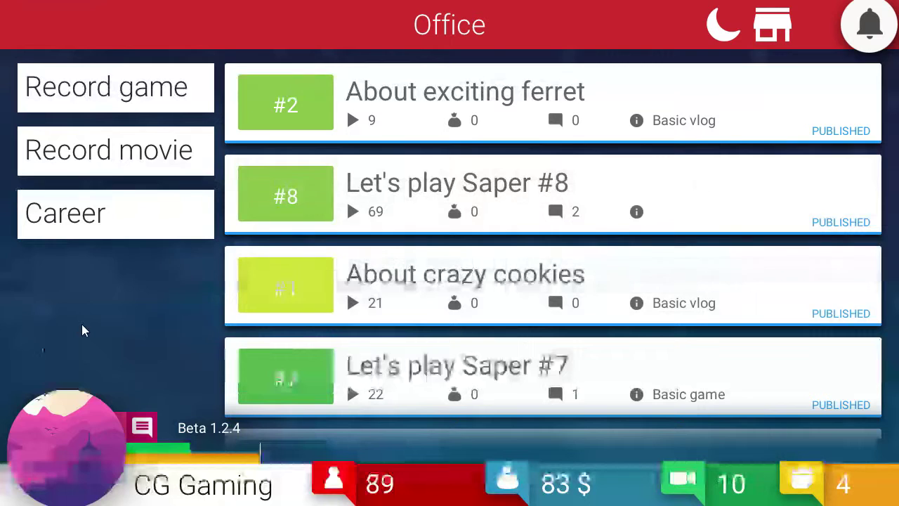
mouse_move(556, 211)
click(580, 205)
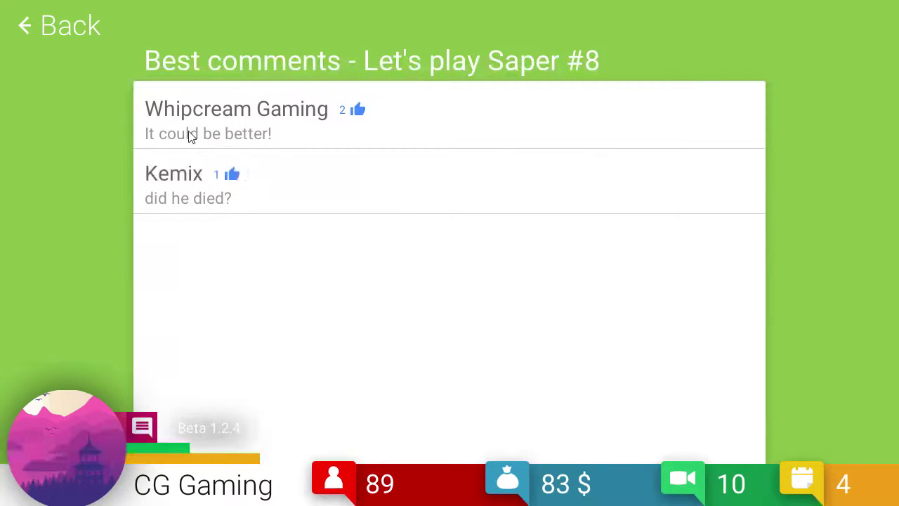
click(27, 19)
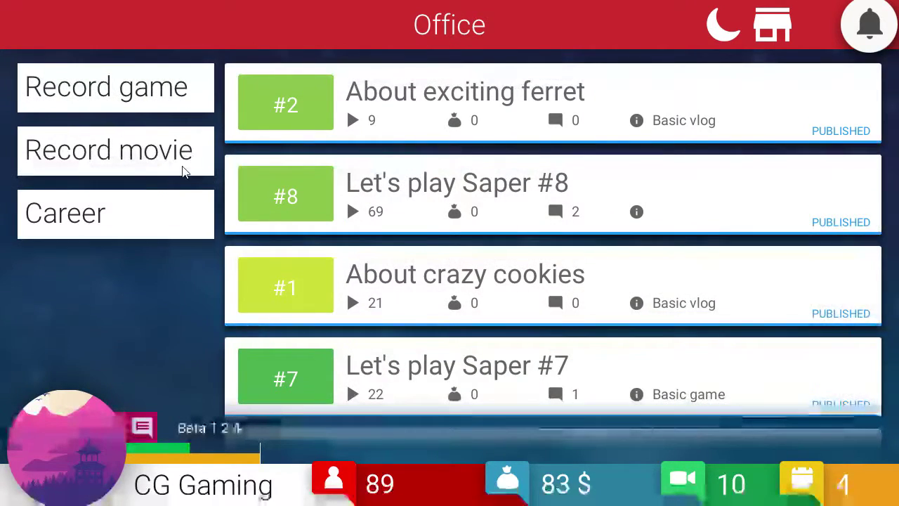
click(109, 150)
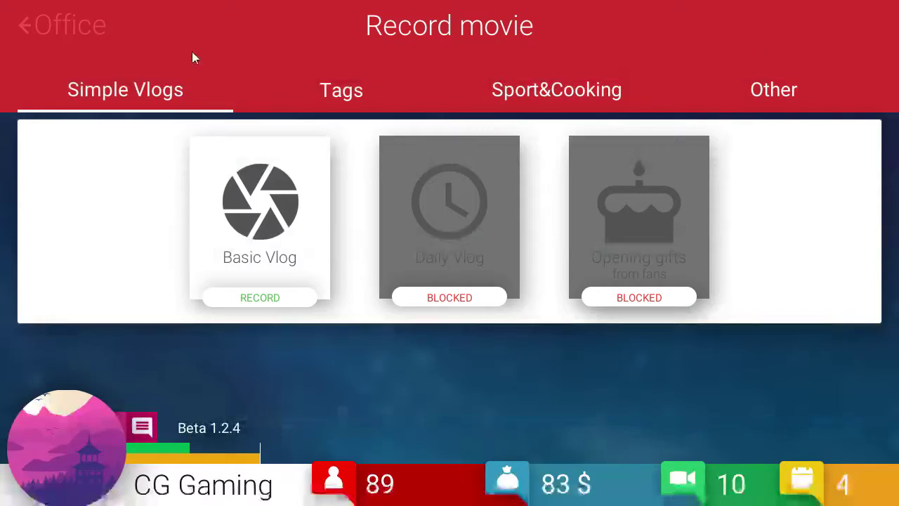
- Return to the office and start recording Let's play Saper #9 on Slot 1
click(59, 34)
click(85, 90)
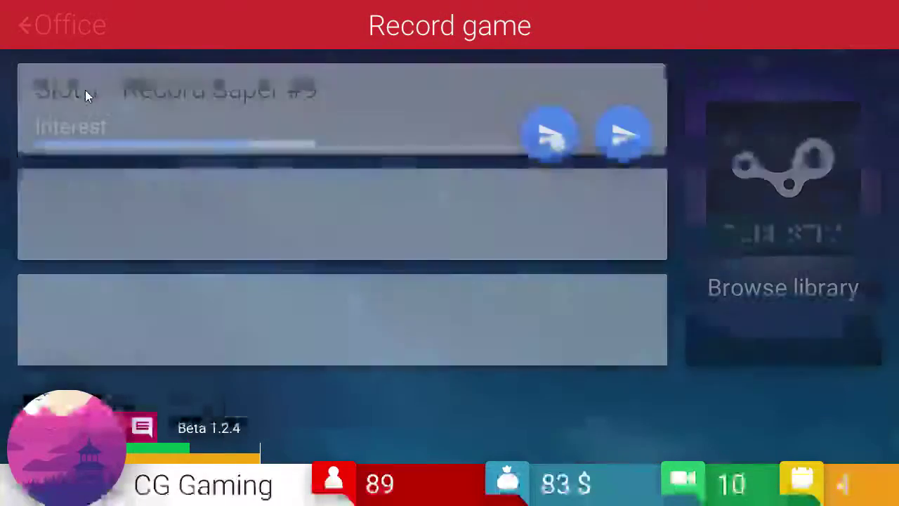
click(623, 133)
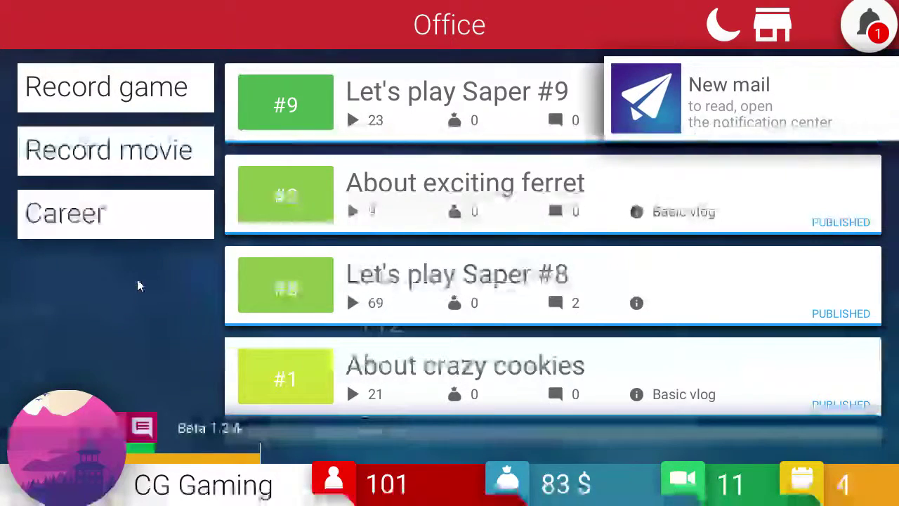
- Read the Partnership mail from Support in the notifications
click(870, 28)
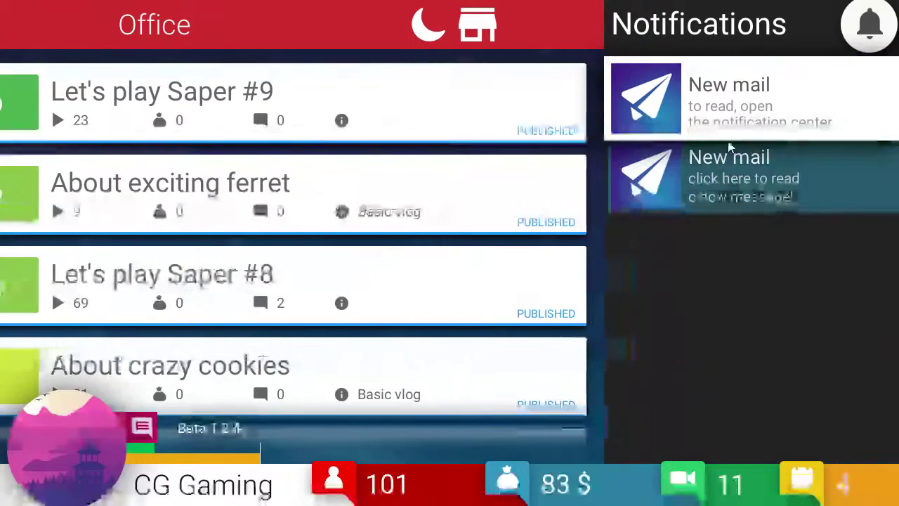
click(745, 175)
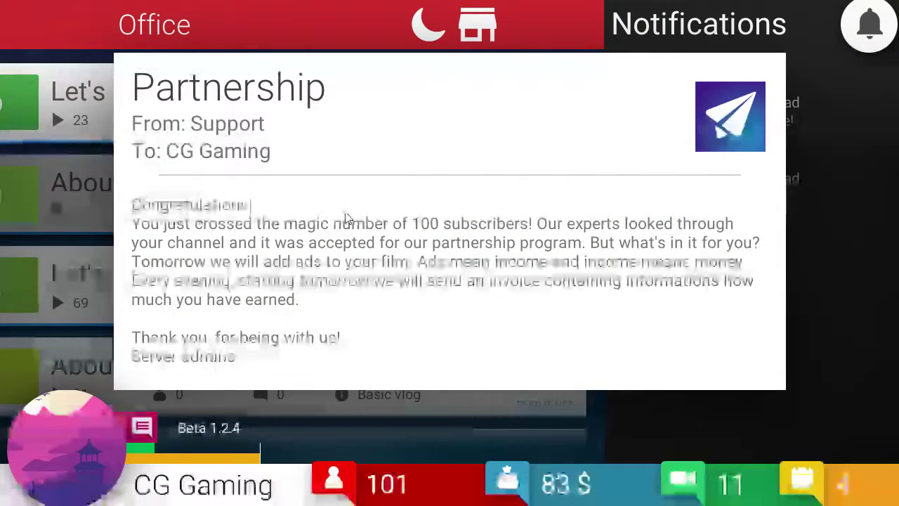